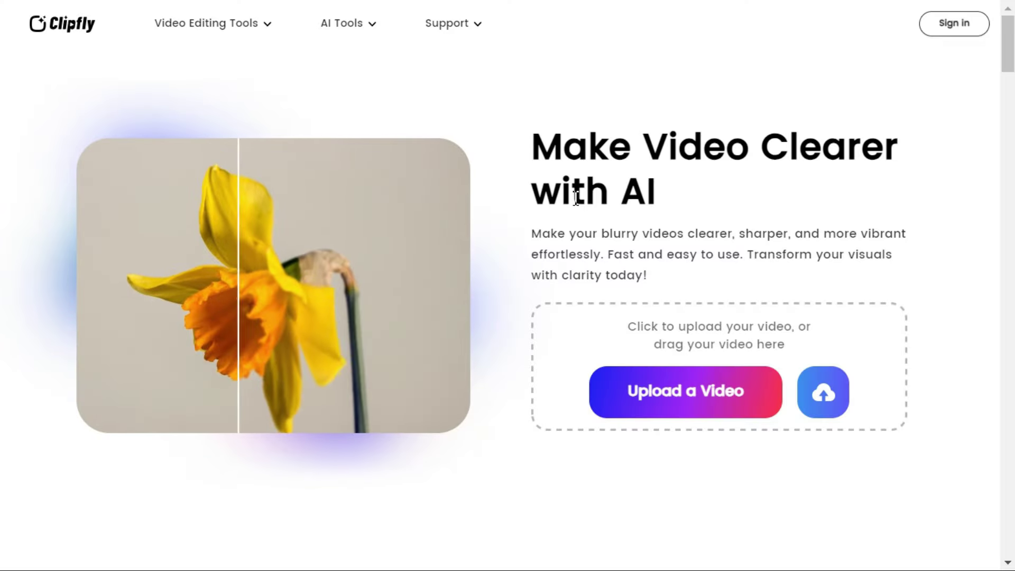
- Highlight the description about blurry videos and scroll through the unblur page
drag(533, 234, 750, 256)
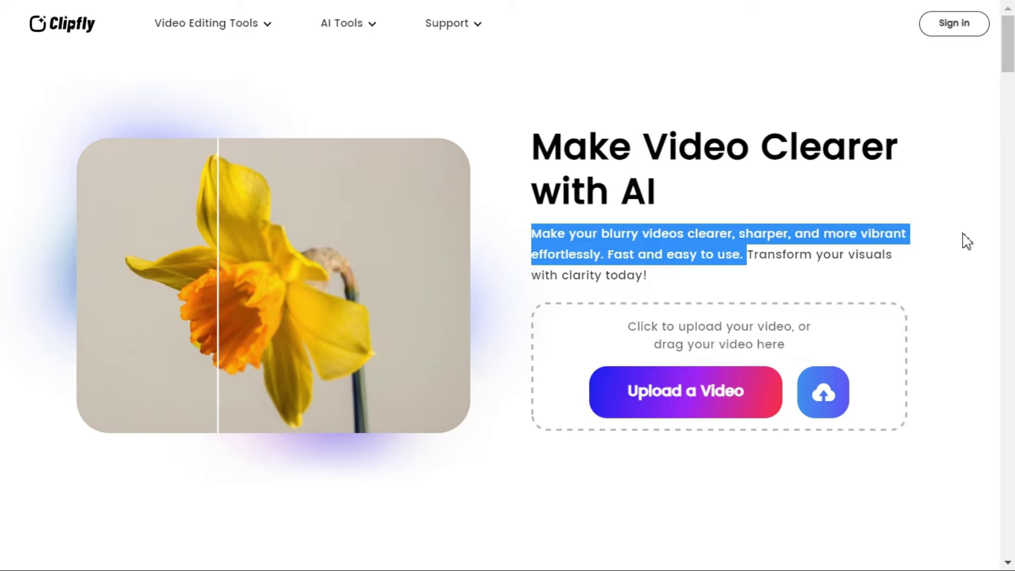
drag(1009, 47, 1011, 103)
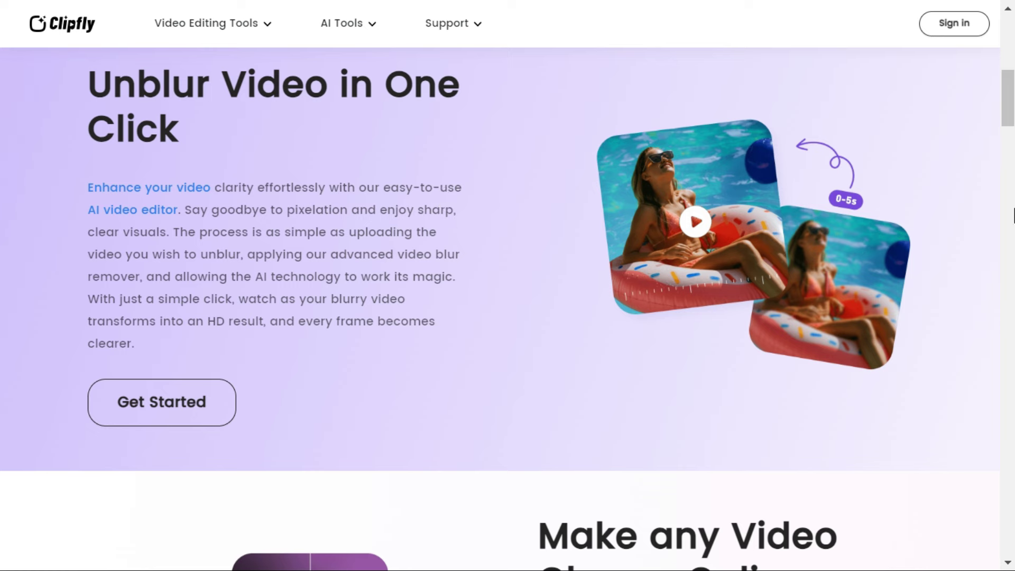
drag(1013, 116, 1013, 150)
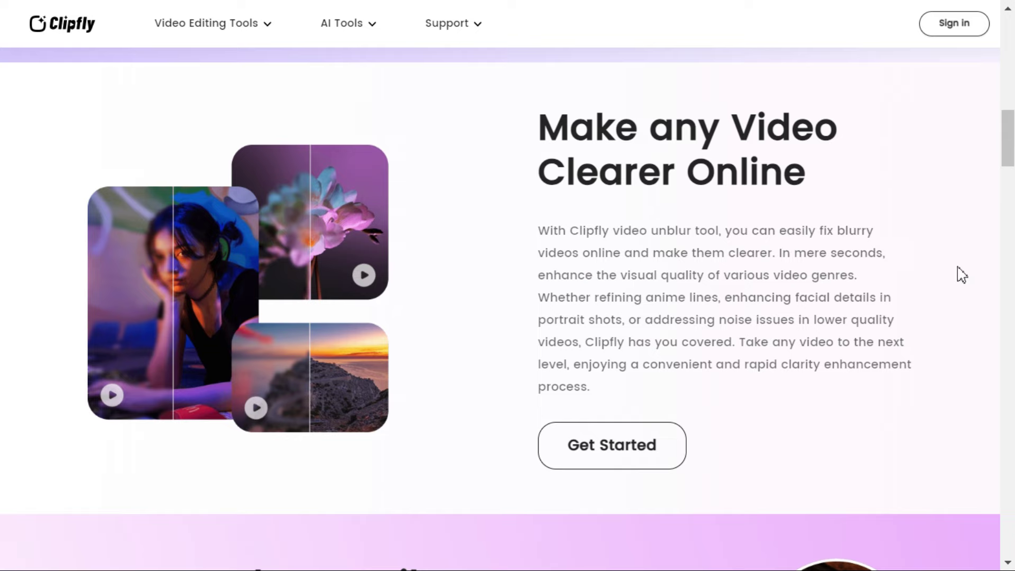
drag(1012, 157, 1001, 64)
- Sign up for a new Clipfly account with a pasted email address and a password
click(968, 220)
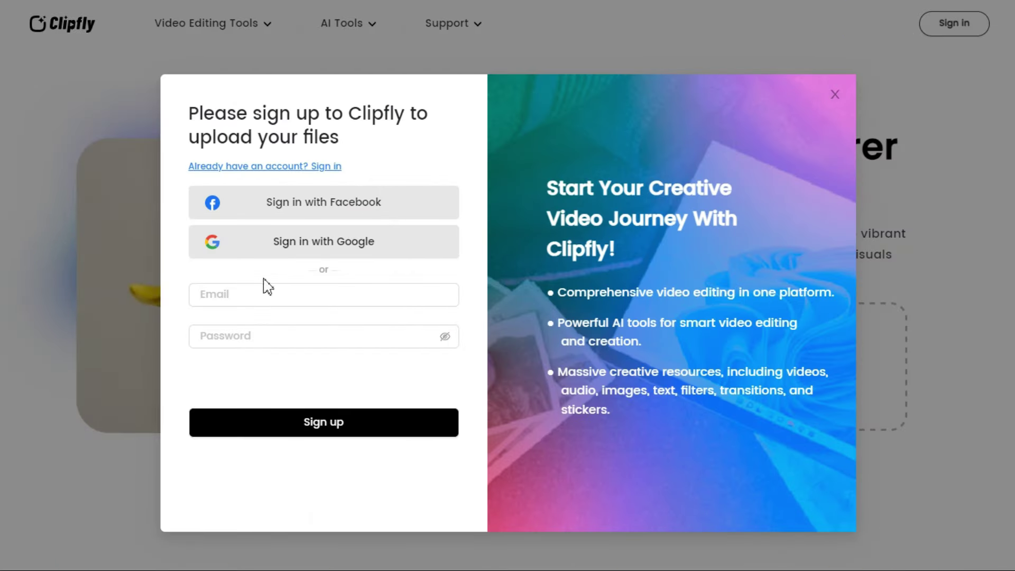
click(245, 295)
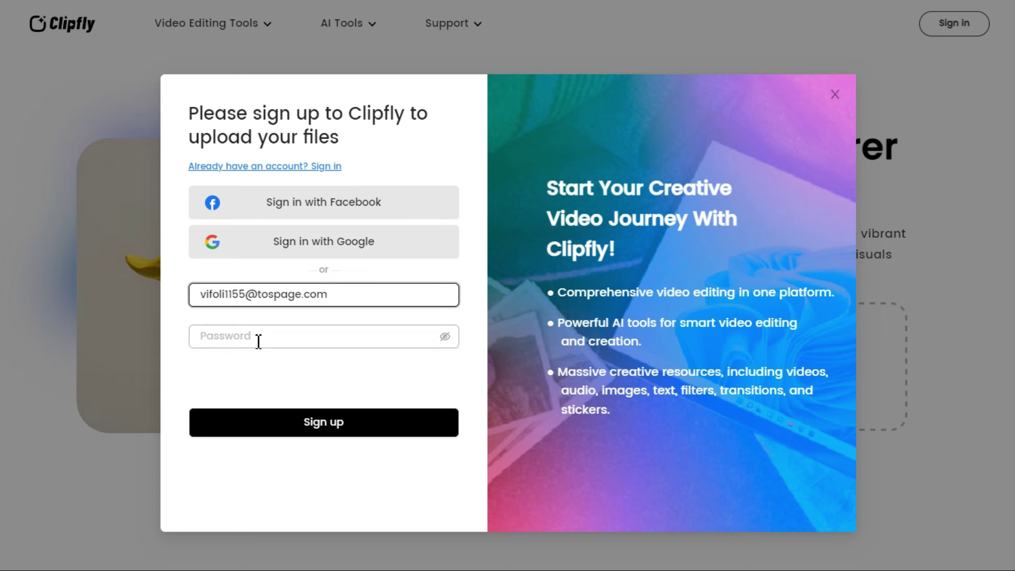
key(ctrl+v)
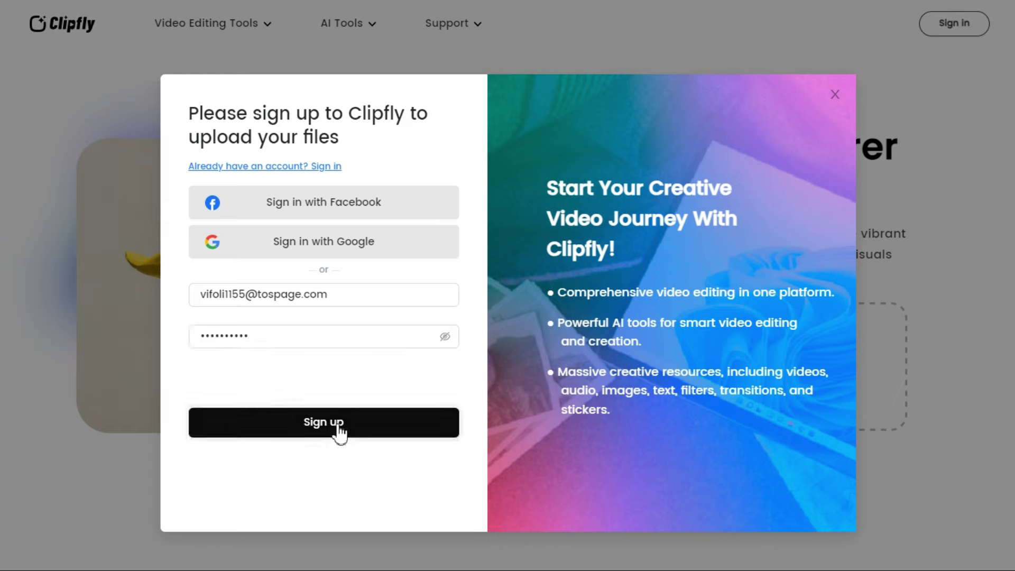
click(336, 428)
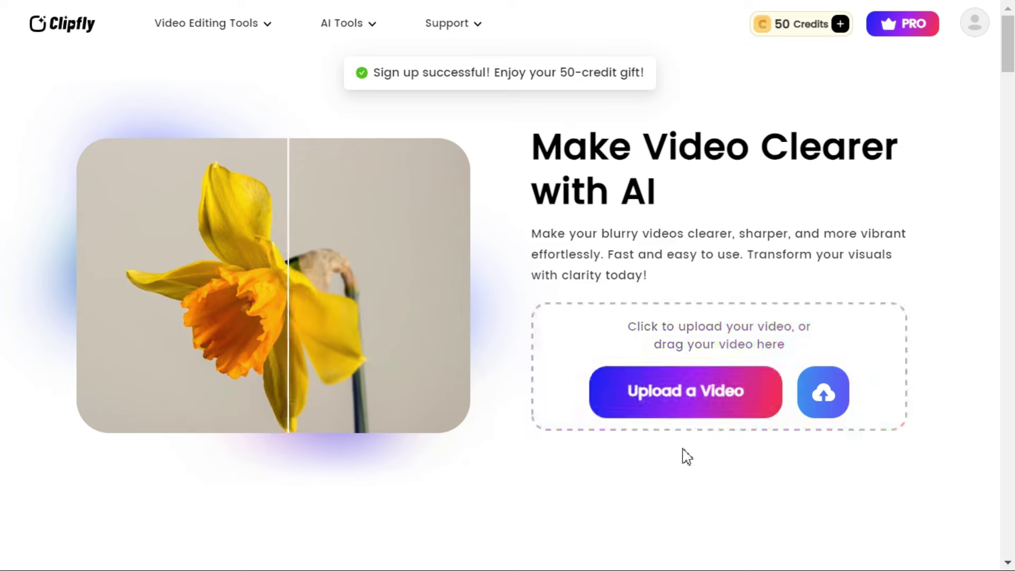
- Upload video file '1', the blurry portrait clip, to the unblur tool
click(687, 399)
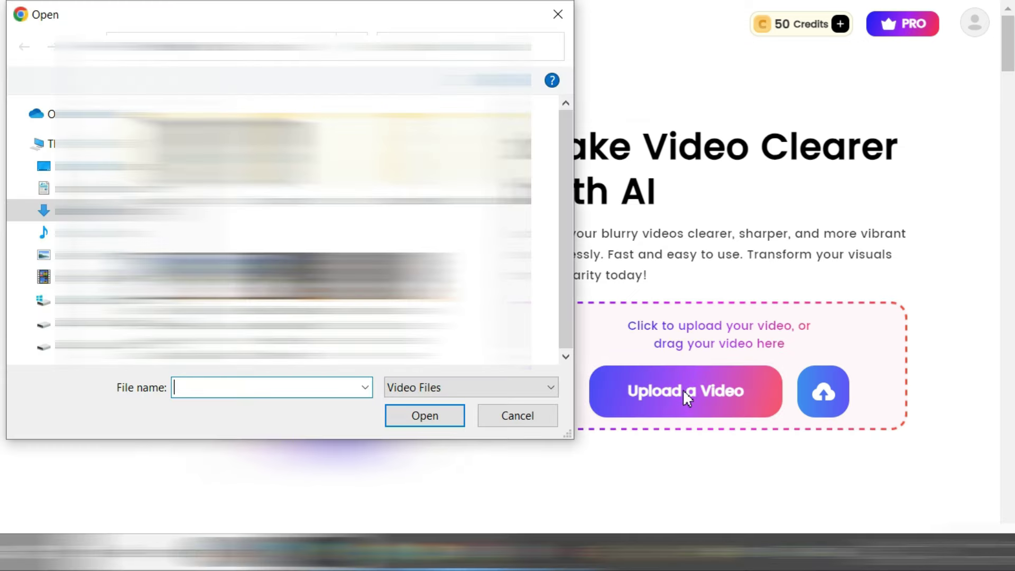
click(228, 176)
double_click(227, 175)
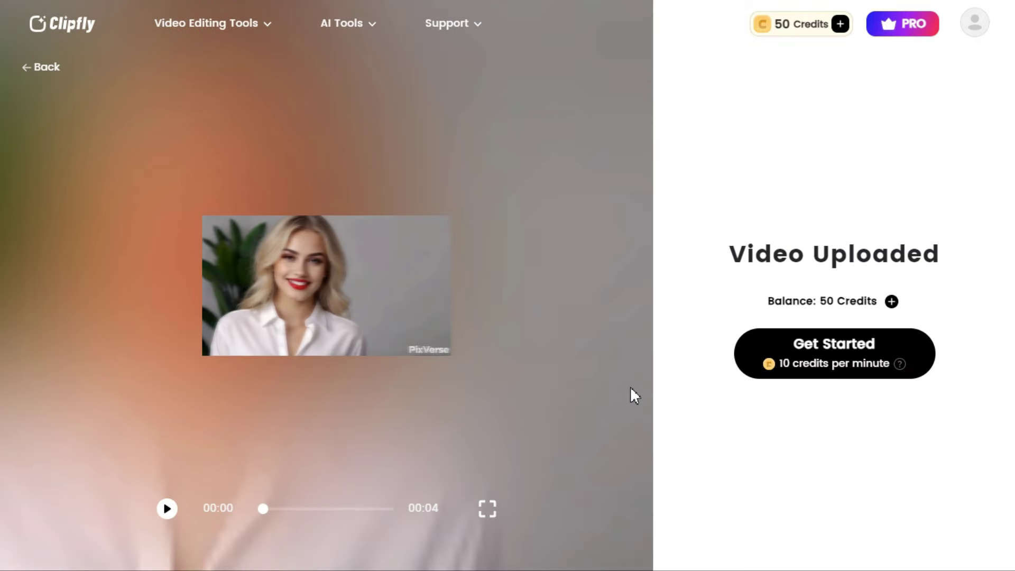
- Play the uploaded 4-second blurry video fullscreen, then exit fullscreen
click(488, 509)
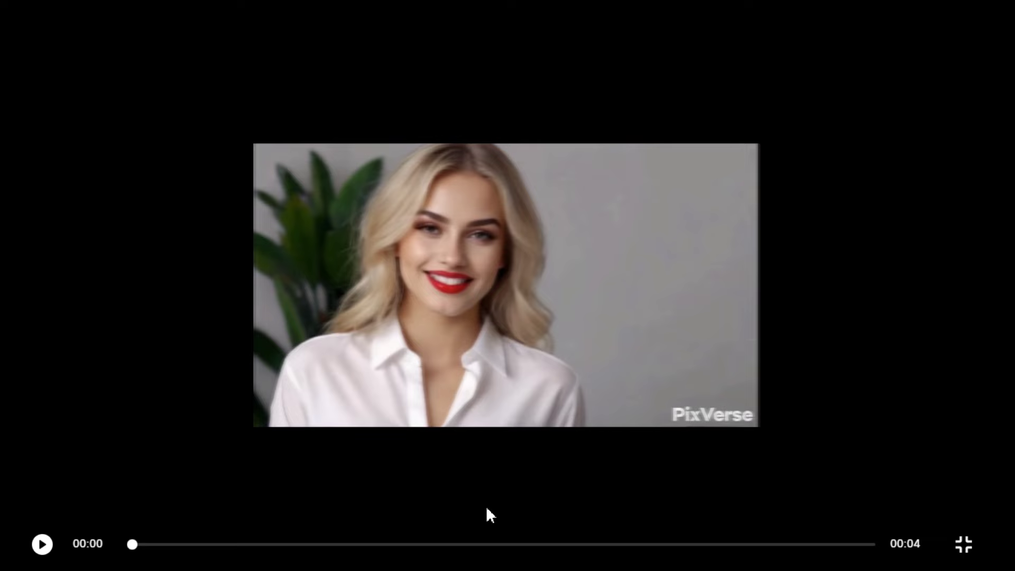
click(42, 544)
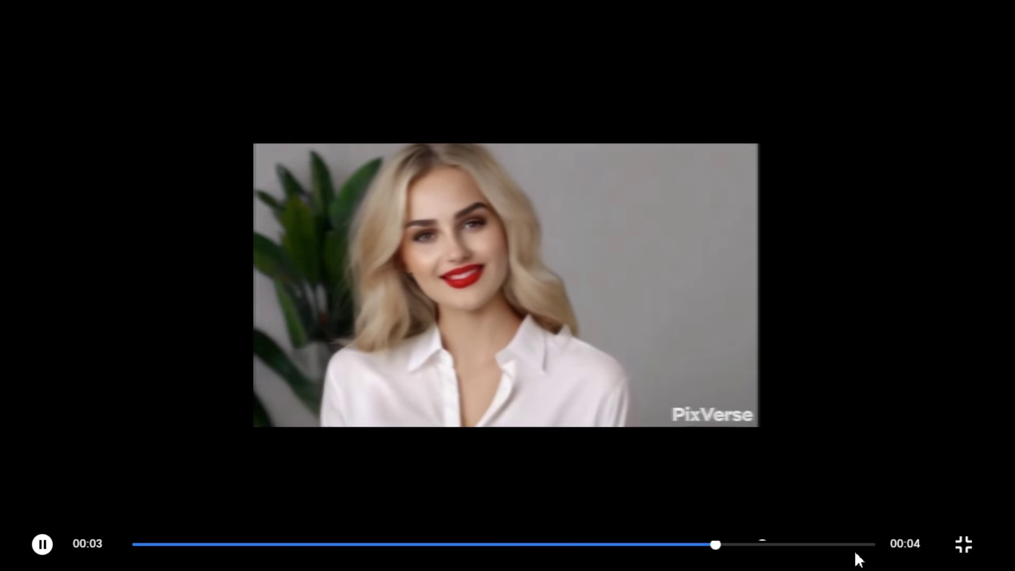
click(964, 547)
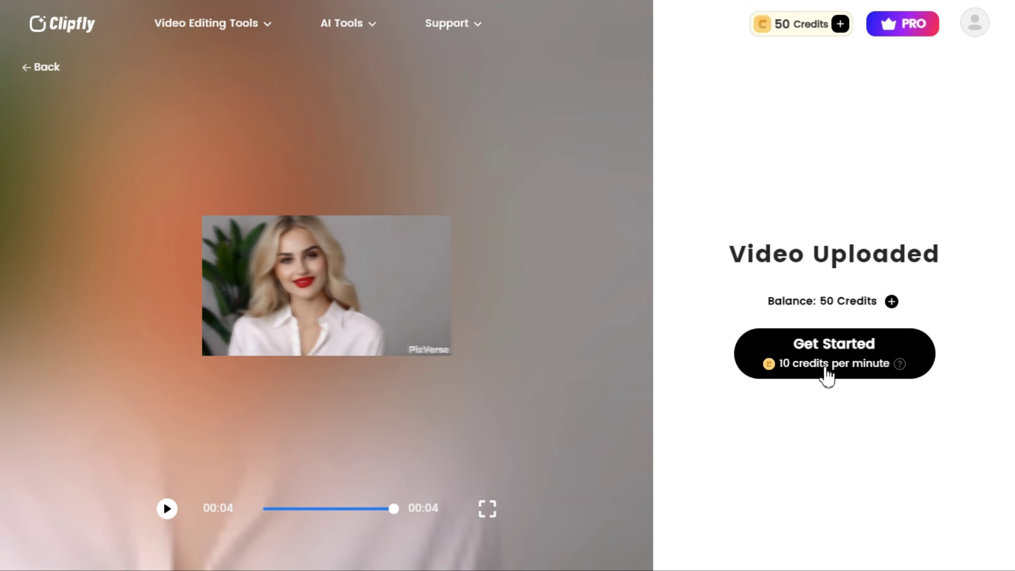
- Unblur the first video for 10 credits, play the before/after comparison fullscreen, and download it
click(900, 374)
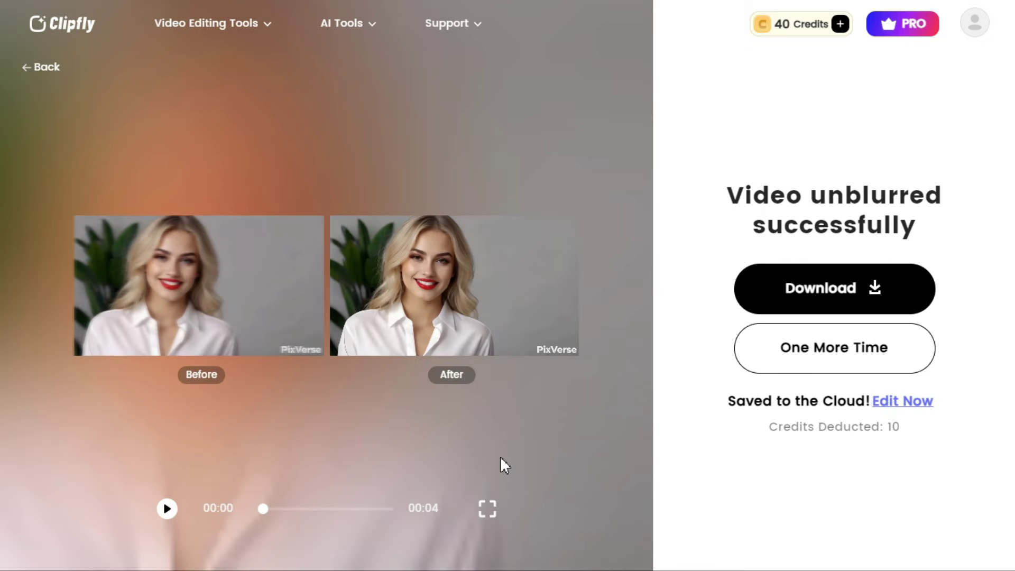
click(488, 509)
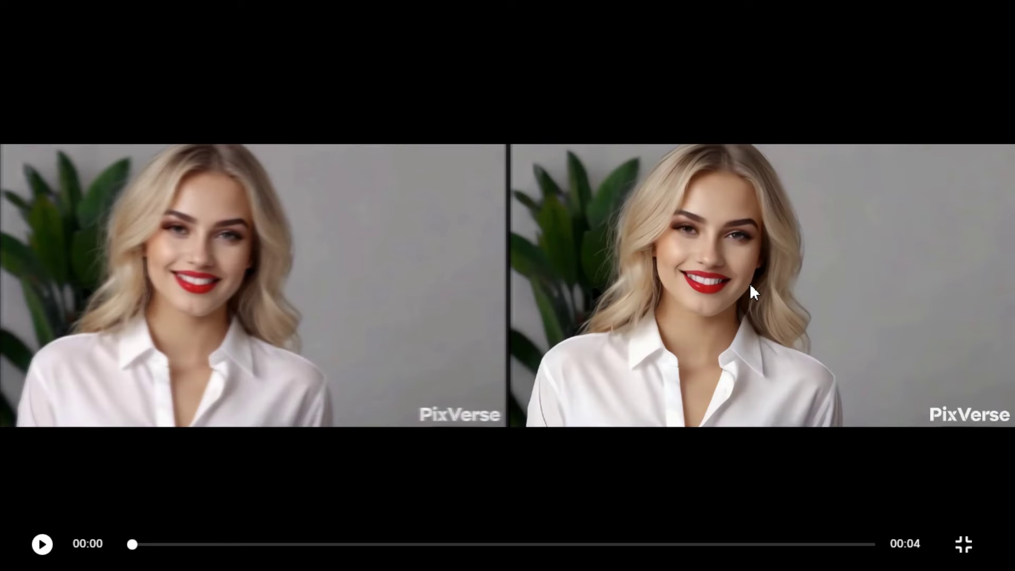
click(42, 545)
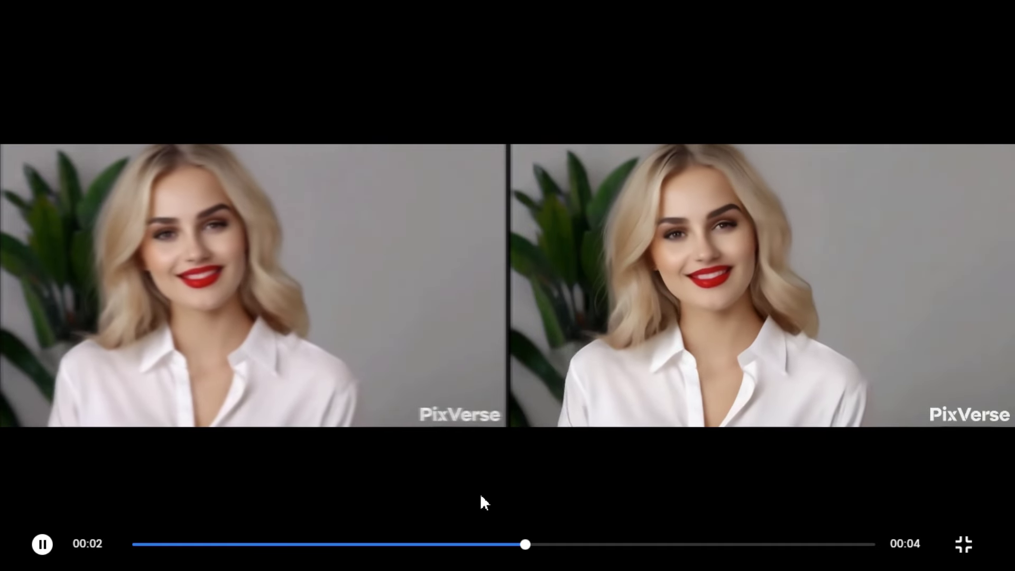
key(XF86MonBrightnessDown)
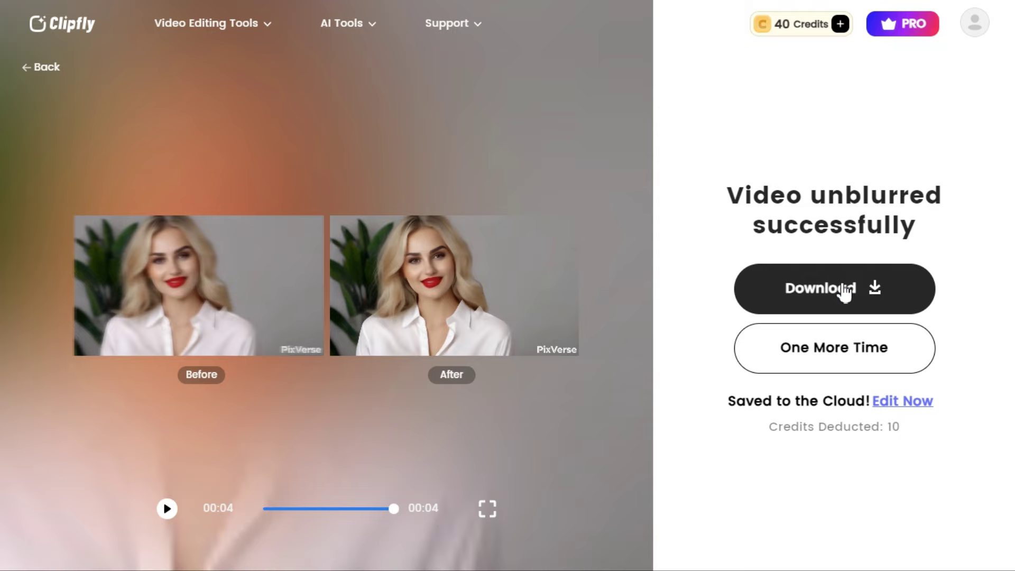
click(846, 291)
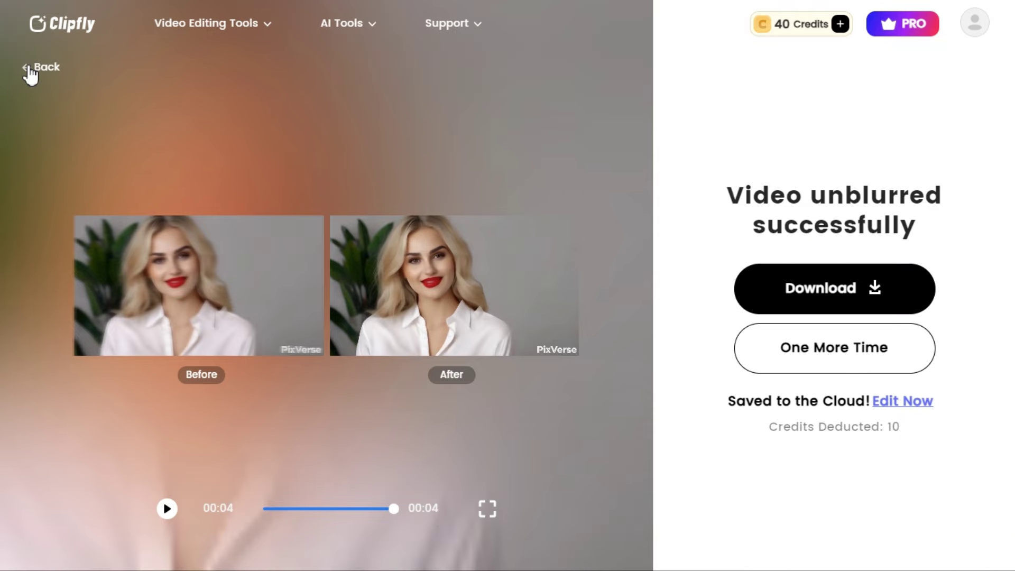
- Go back to the unblur page and upload video file '2'
click(26, 69)
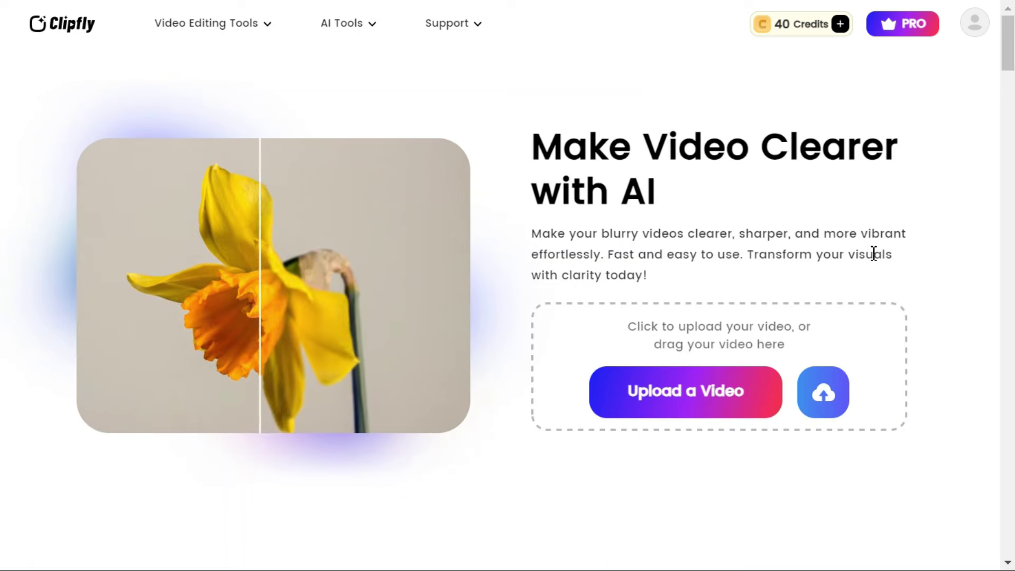
click(686, 399)
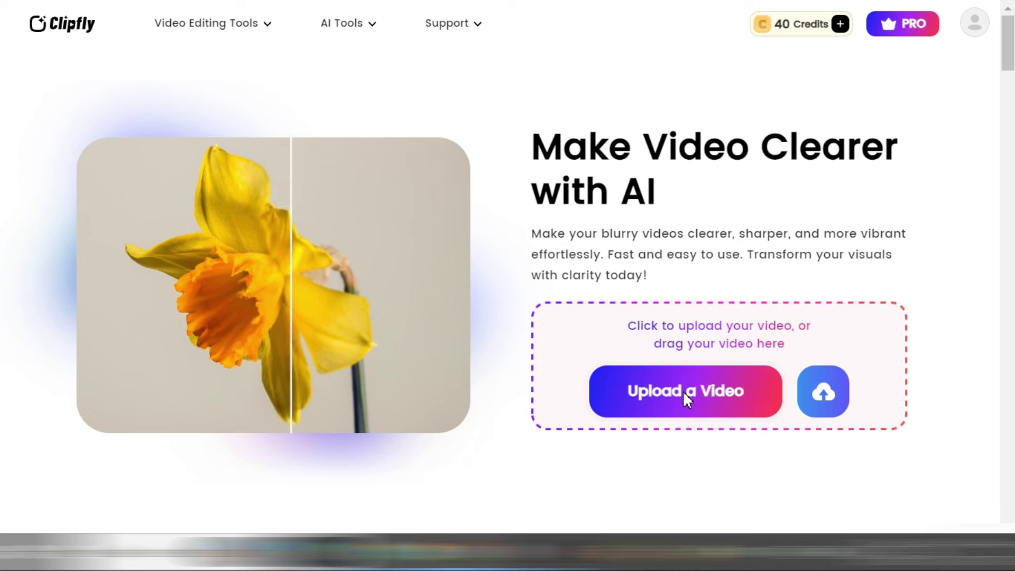
double_click(310, 166)
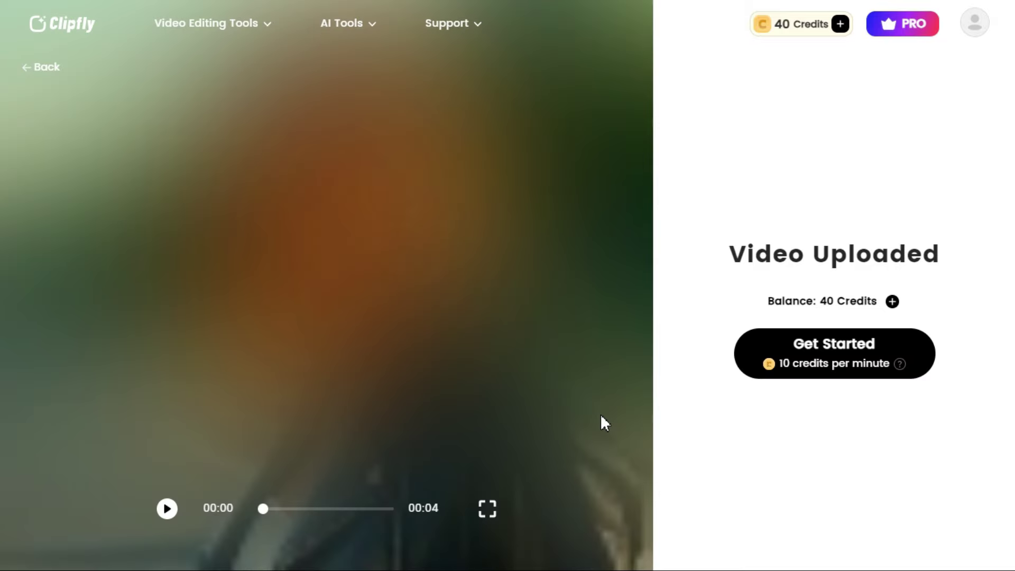
- Play the leather-jacket video fullscreen, then exit fullscreen
click(488, 509)
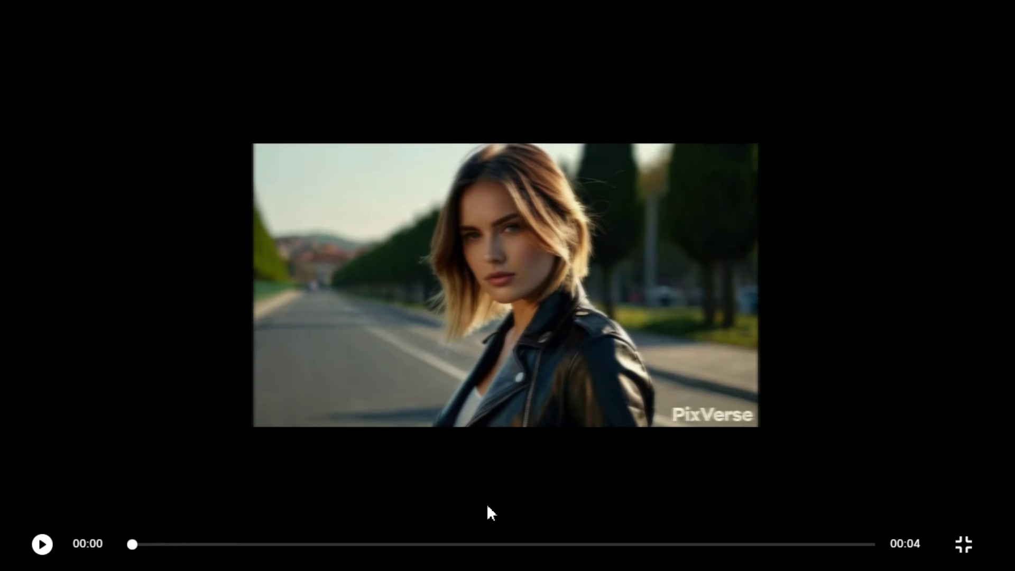
click(45, 552)
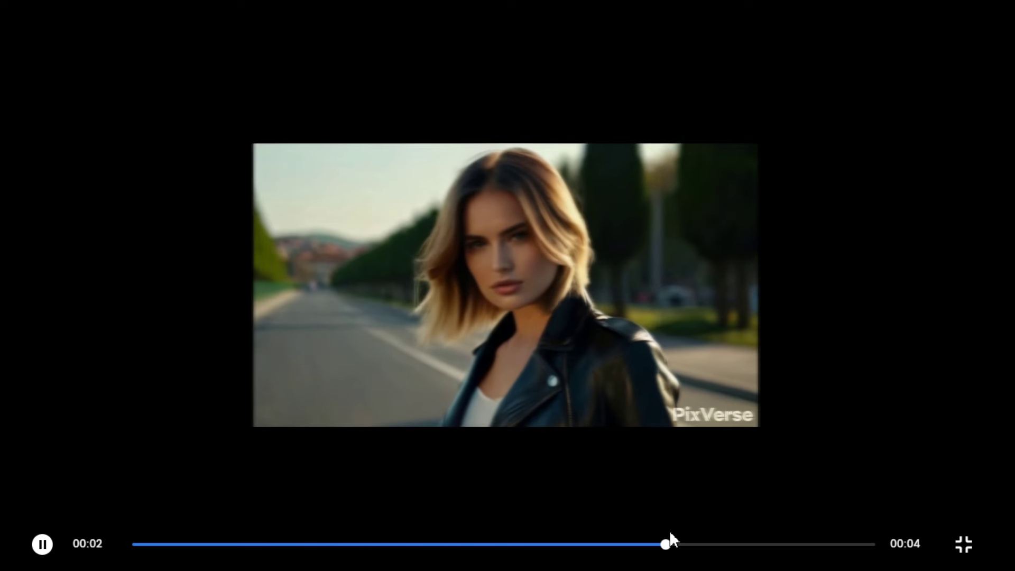
click(964, 546)
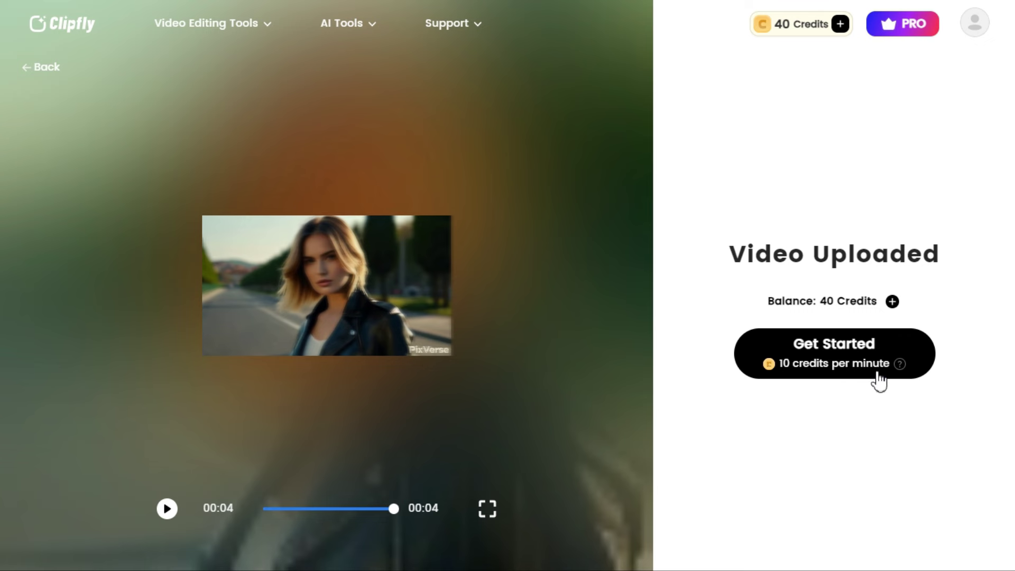
- Unblur the leather-jacket video, leaving 30 credits, and view the result fullscreen
mouse_move(900, 369)
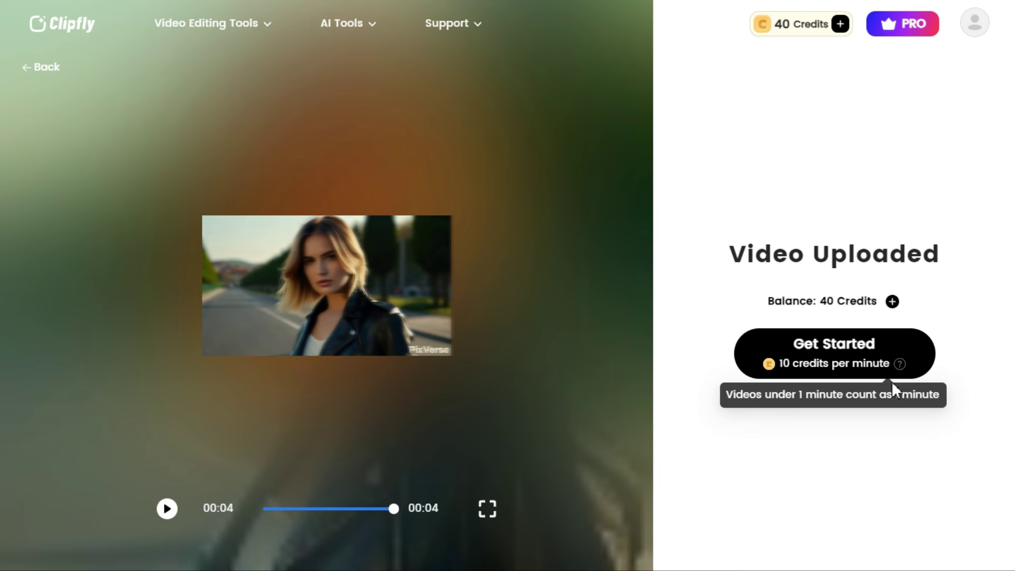
click(827, 365)
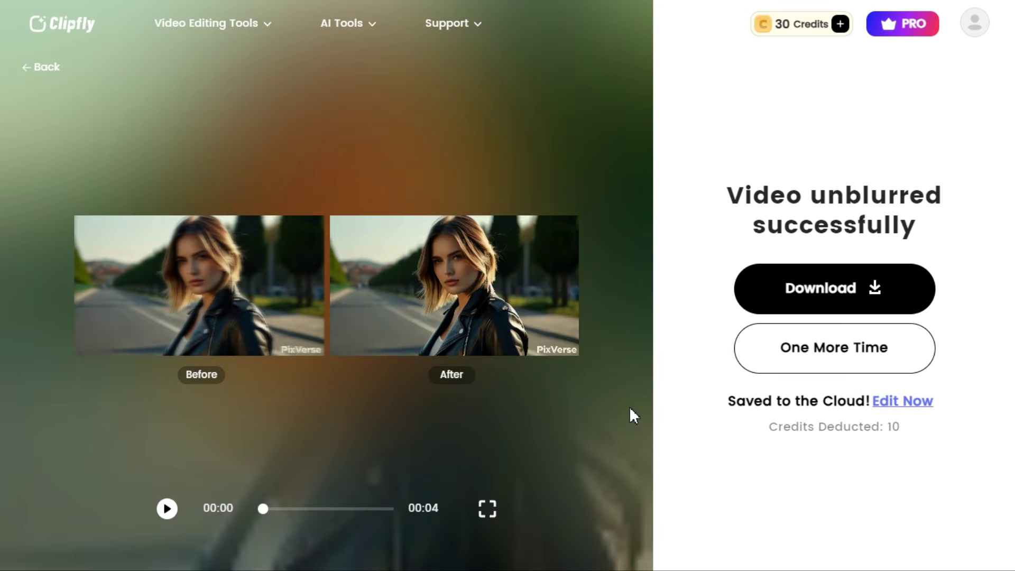
click(497, 512)
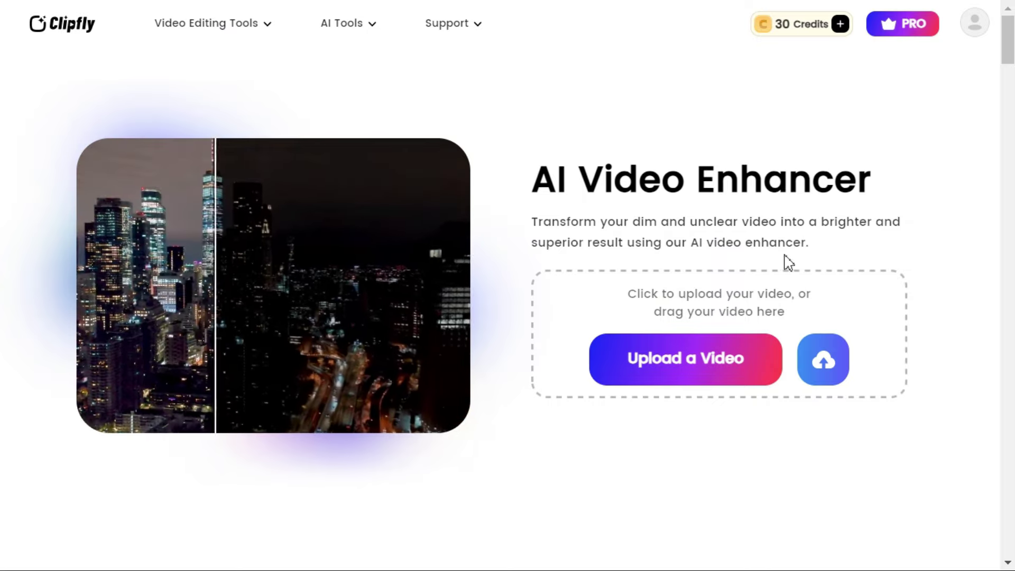
drag(1010, 43, 1010, 87)
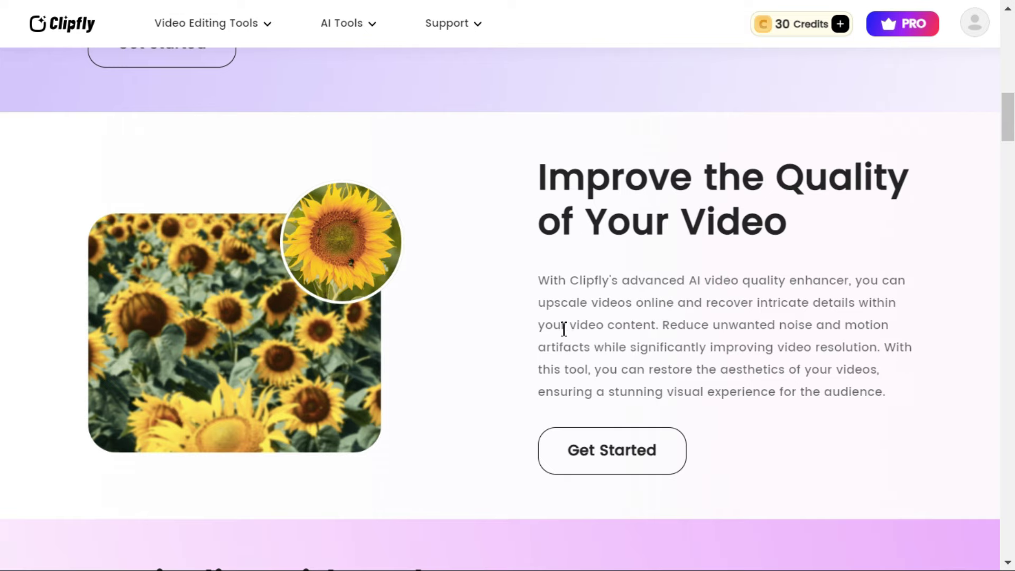
drag(1010, 120, 1010, 44)
mouse_move(975, 23)
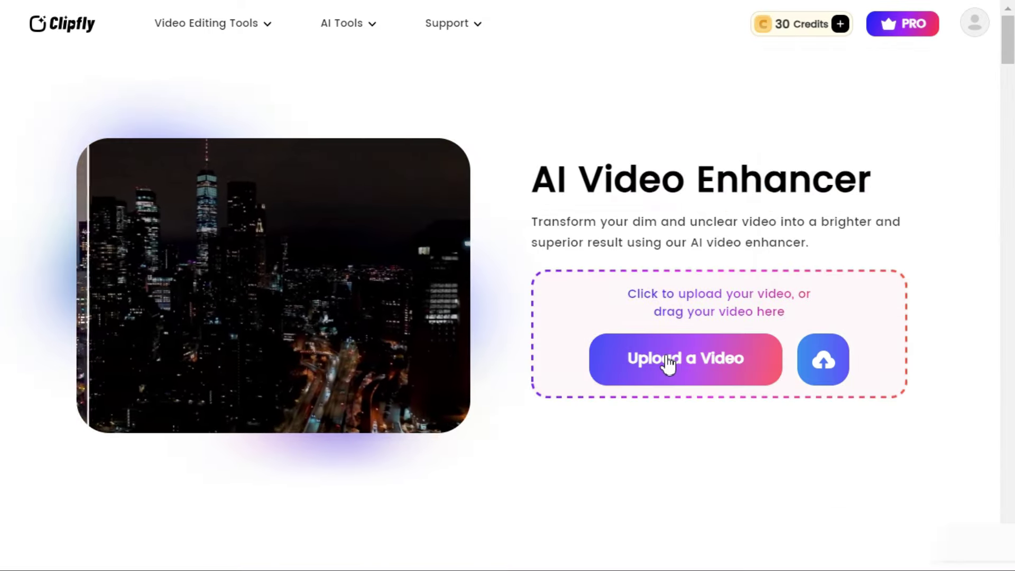
- Upload video file '3', the dim sailing ship, and preview it fullscreen
click(668, 358)
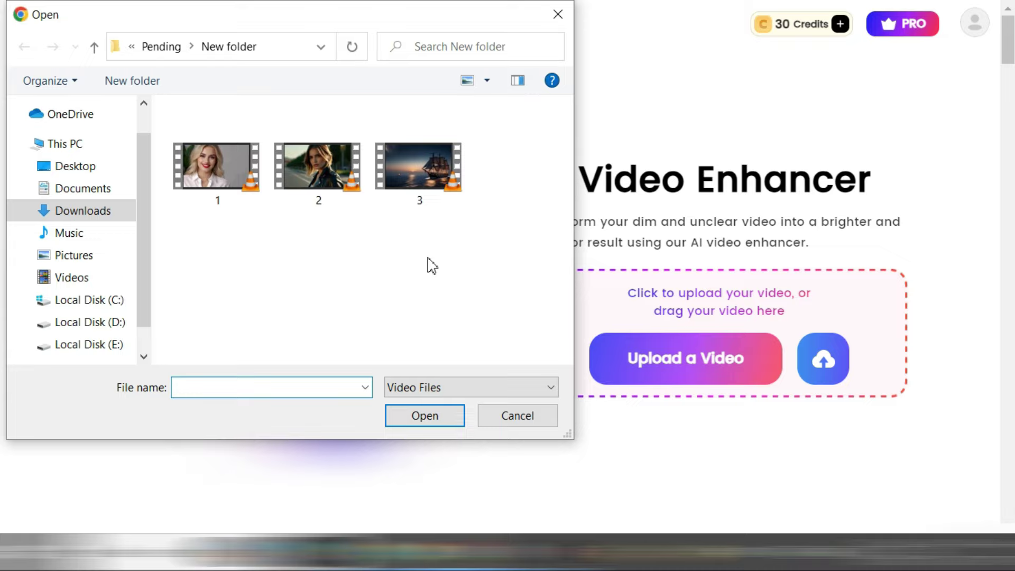
double_click(426, 167)
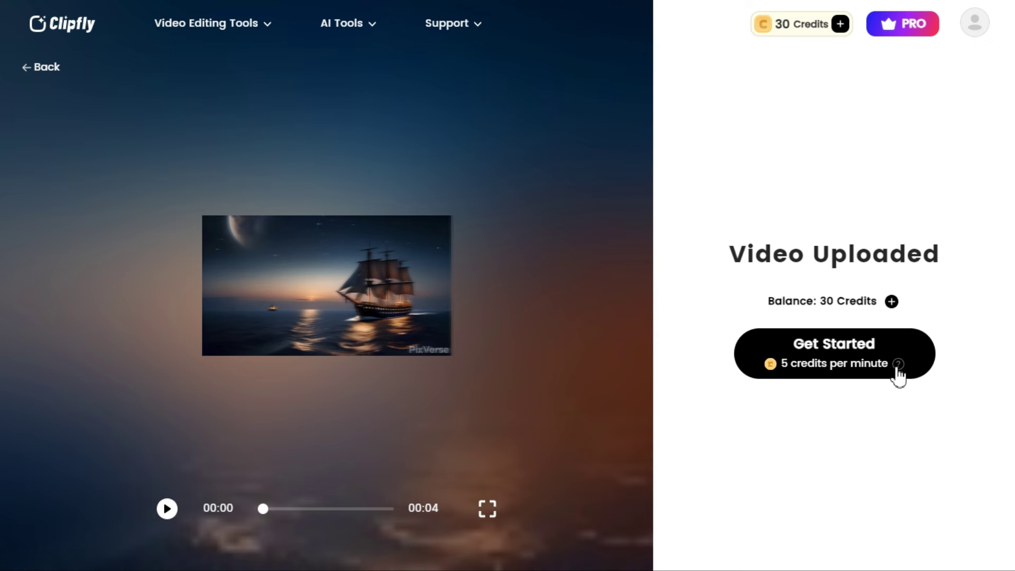
mouse_move(898, 373)
click(488, 509)
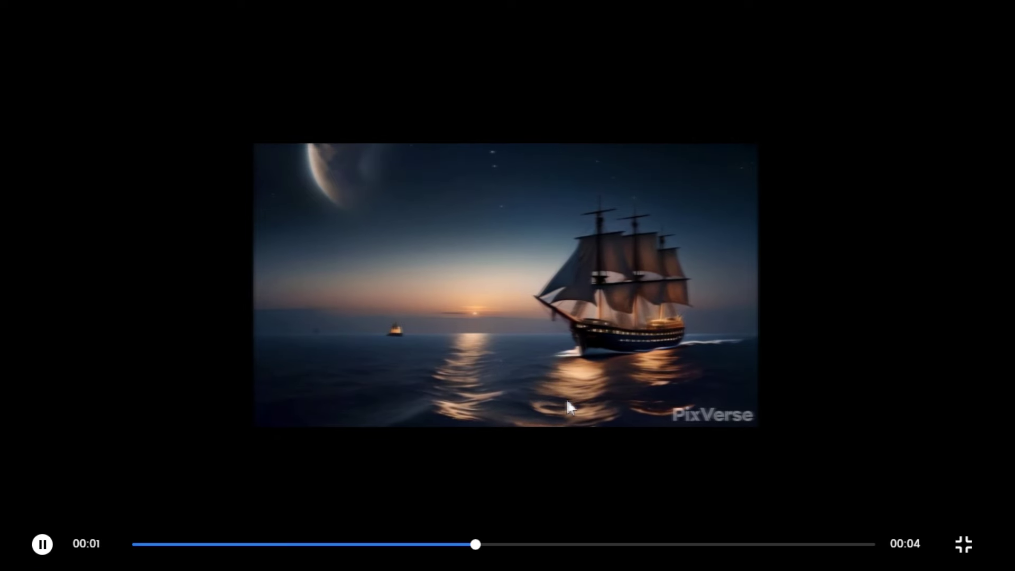
click(971, 550)
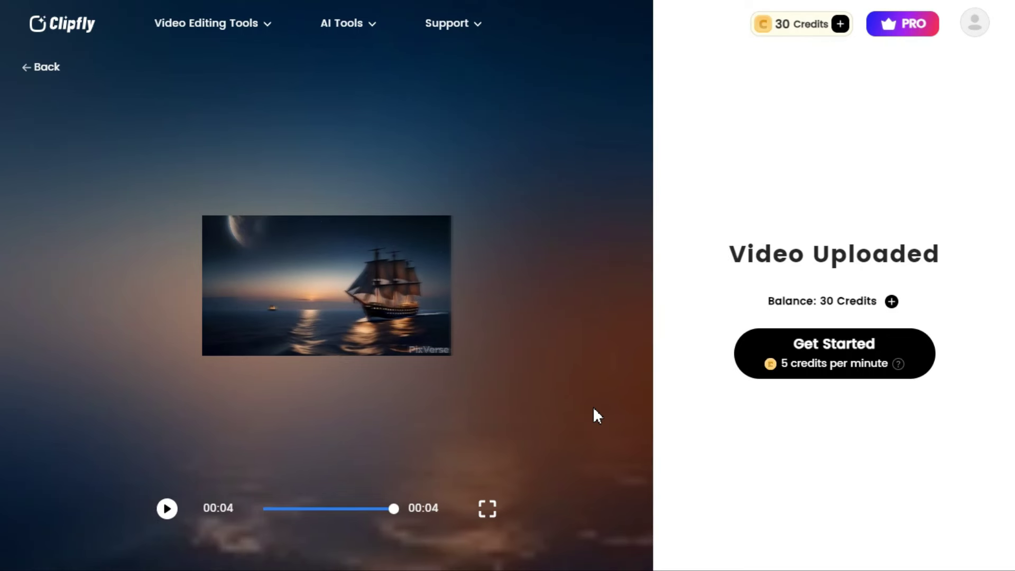
- Enhance the ship video for 5 credits and watch the brighter result fullscreen
click(837, 363)
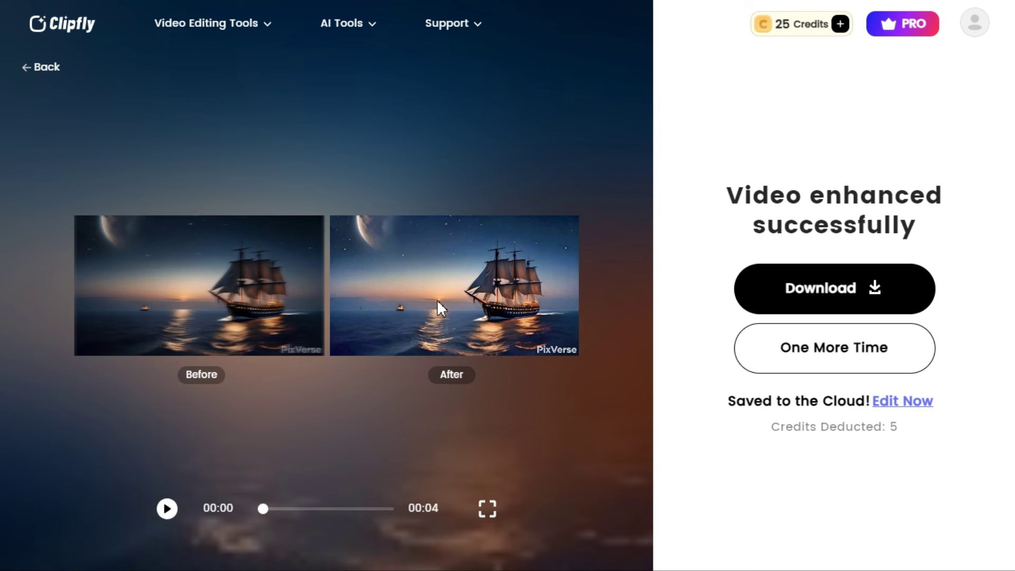
click(487, 510)
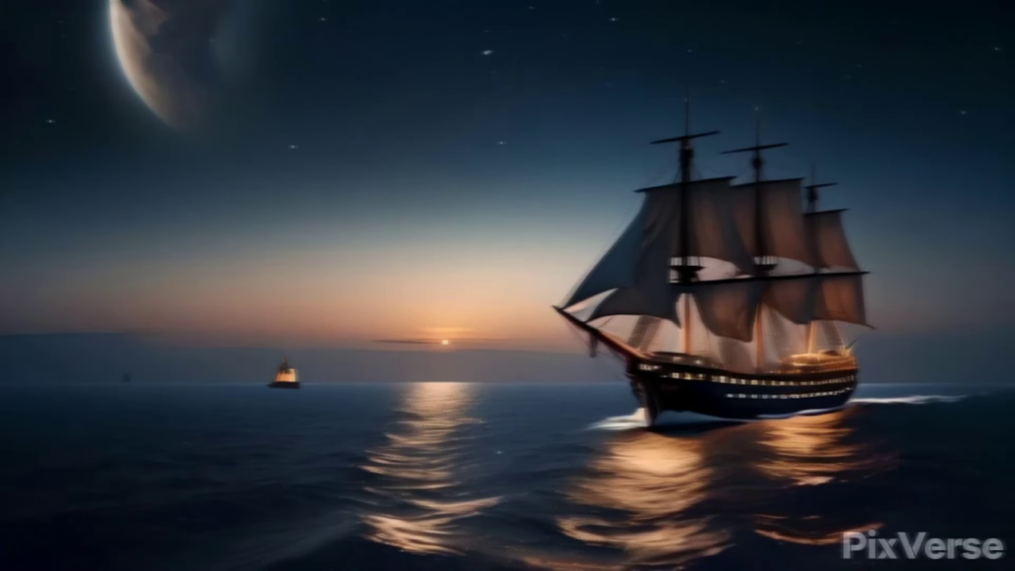